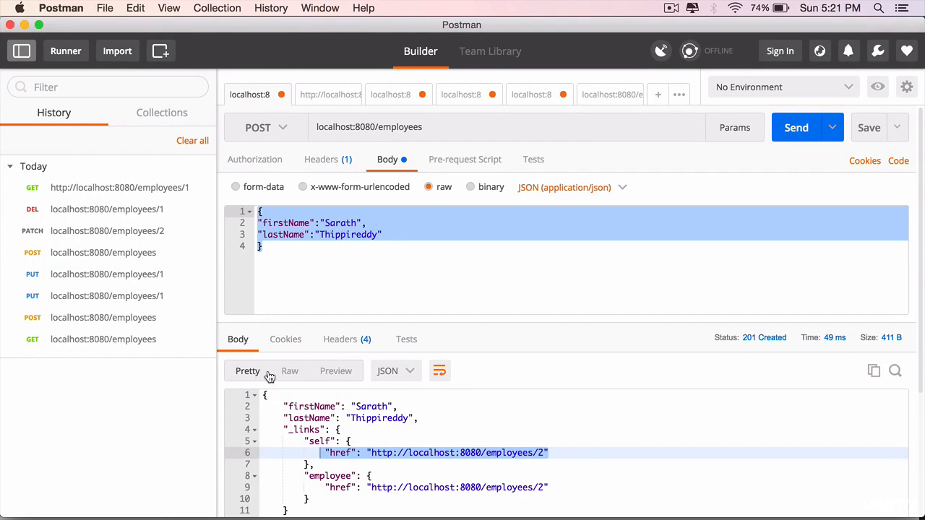
Review the firstName and lastName lines in the Postman response body
left_click_drag(264, 396, 290, 511)
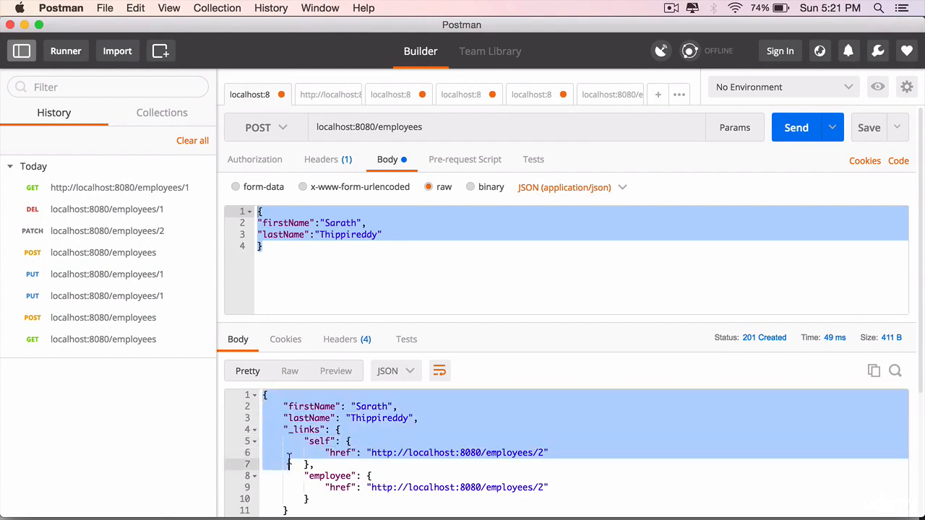
left_click(329, 406)
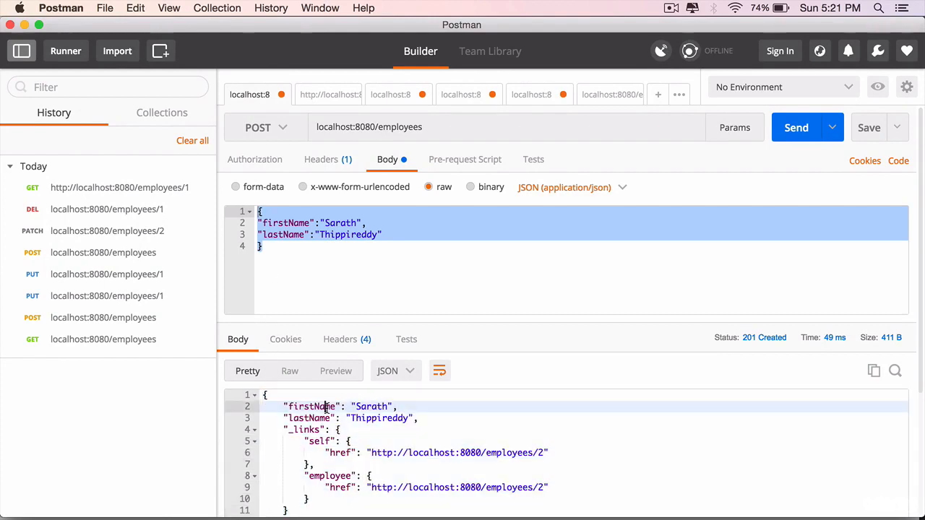
left_click_drag(282, 405, 409, 405)
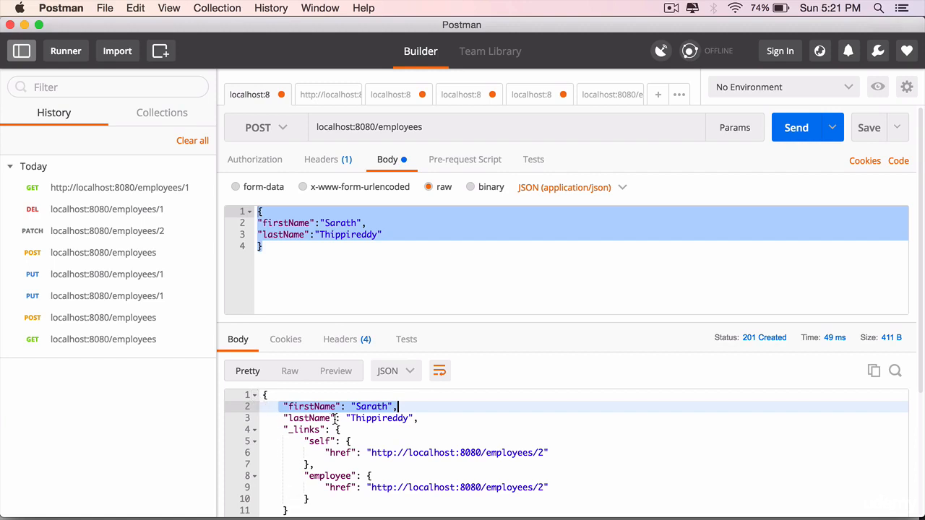
left_click_drag(418, 420, 282, 407)
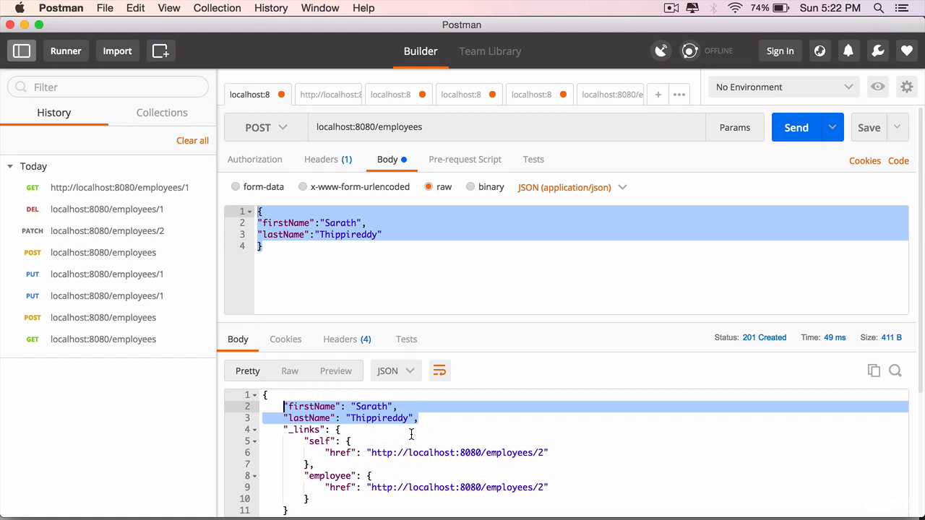
mouse_move(391, 515)
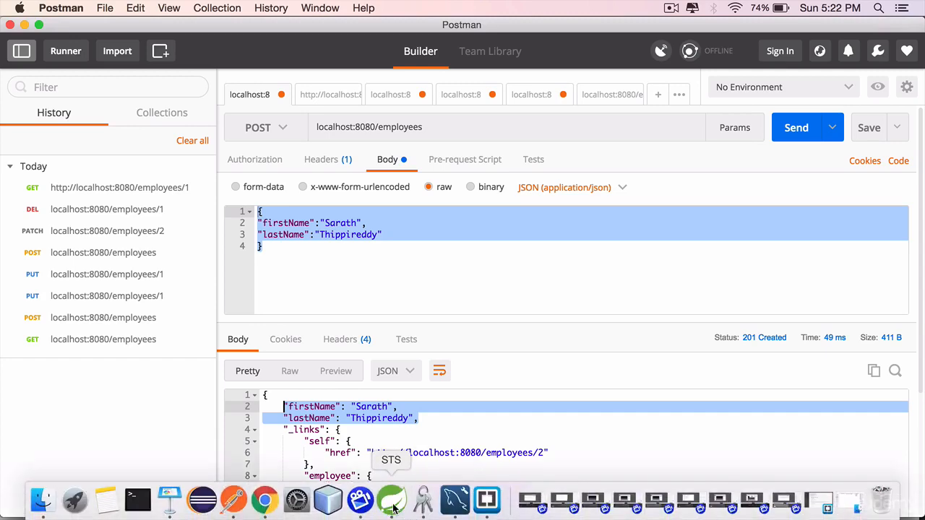
Switch to Spring Tool Suite and maximize the Employee.java editor
left_click(391, 501)
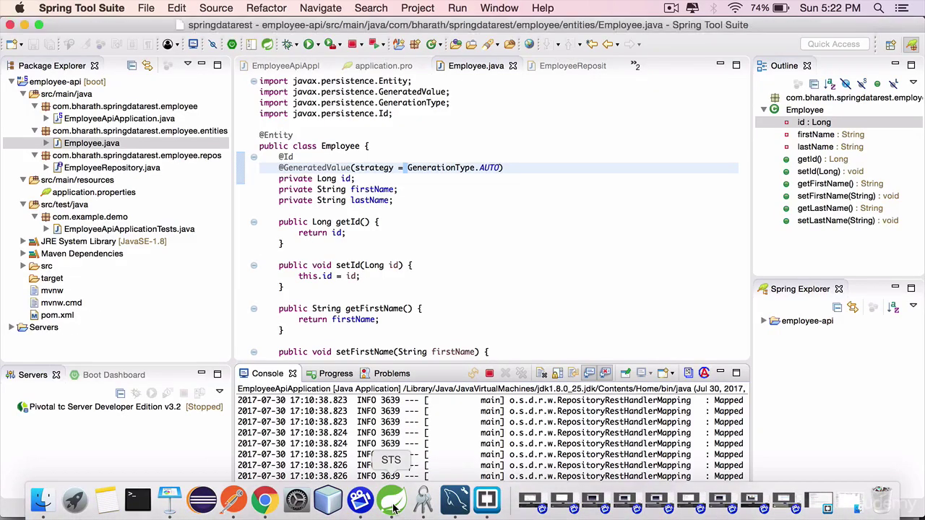
left_click(106, 147)
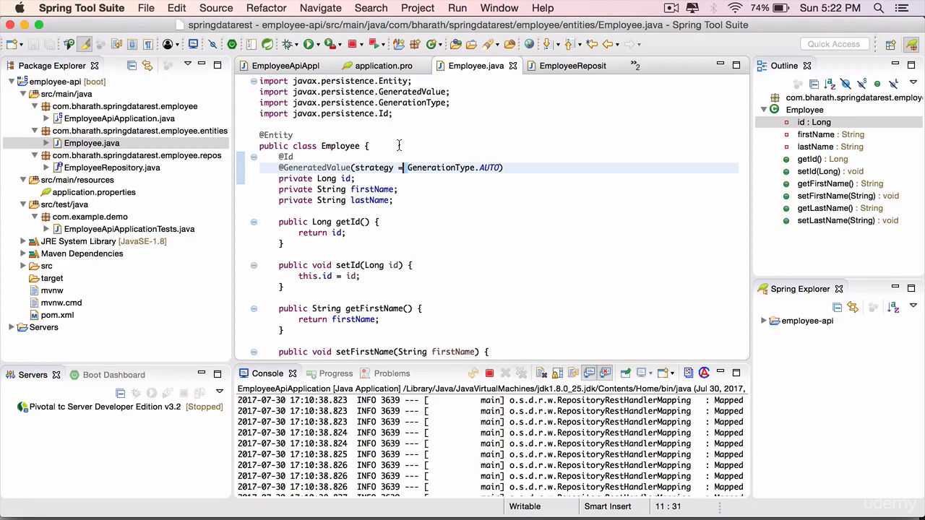
double_click(455, 67)
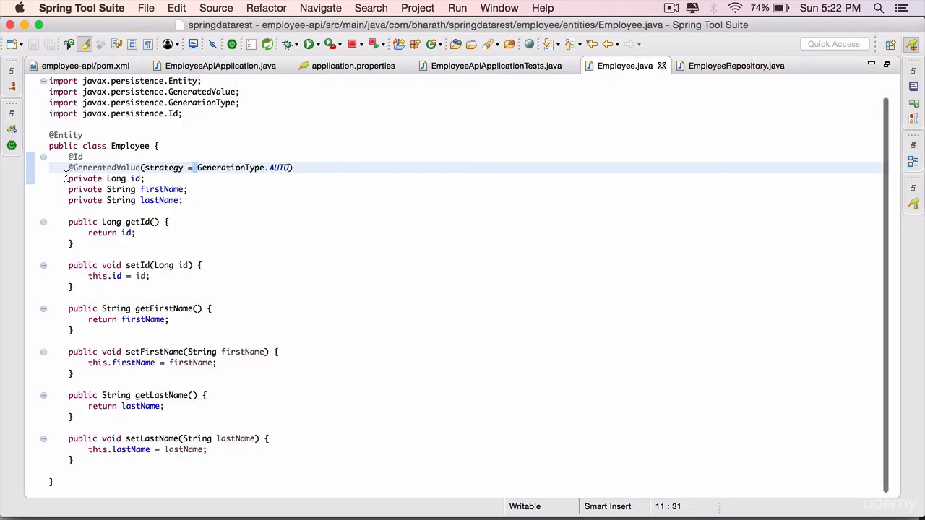
Review the id field, getFirstName() and getId() methods in Employee.java
left_click_drag(67, 179, 146, 178)
left_click(136, 178)
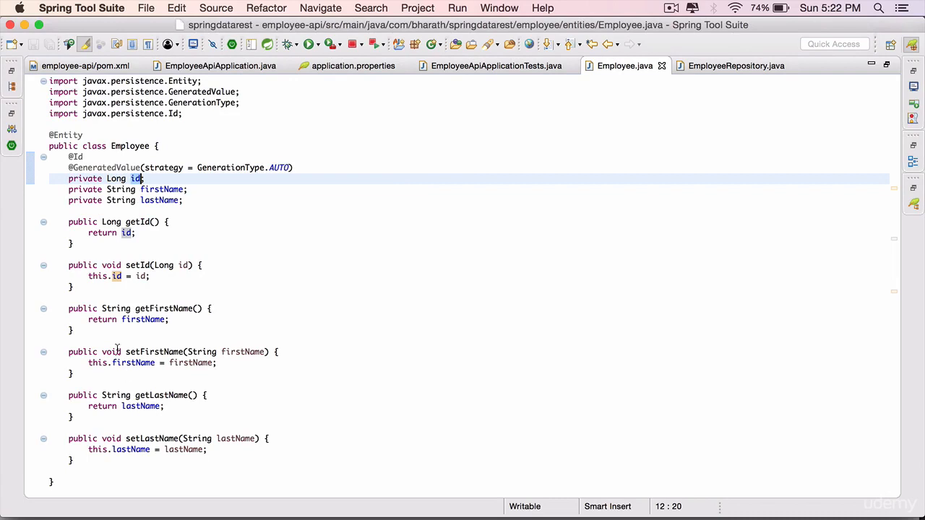
left_click_drag(82, 331, 68, 308)
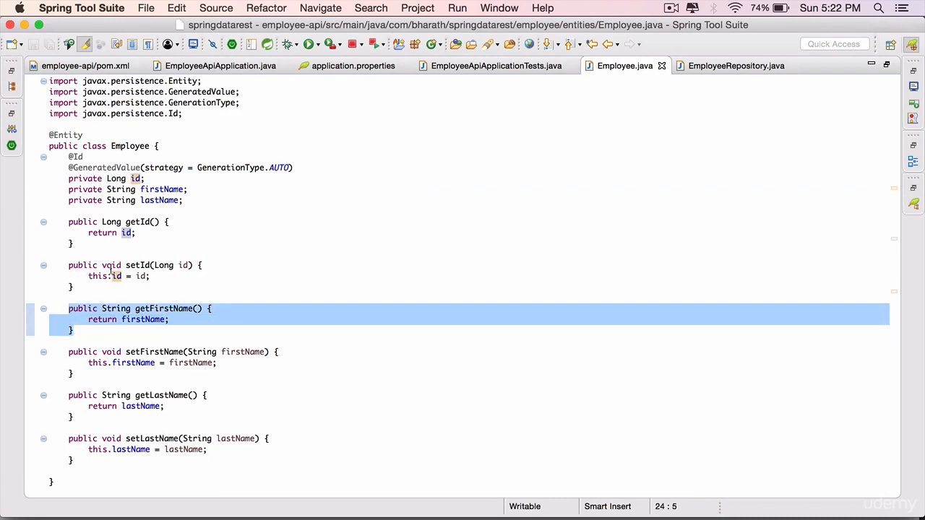
left_click_drag(80, 245, 52, 219)
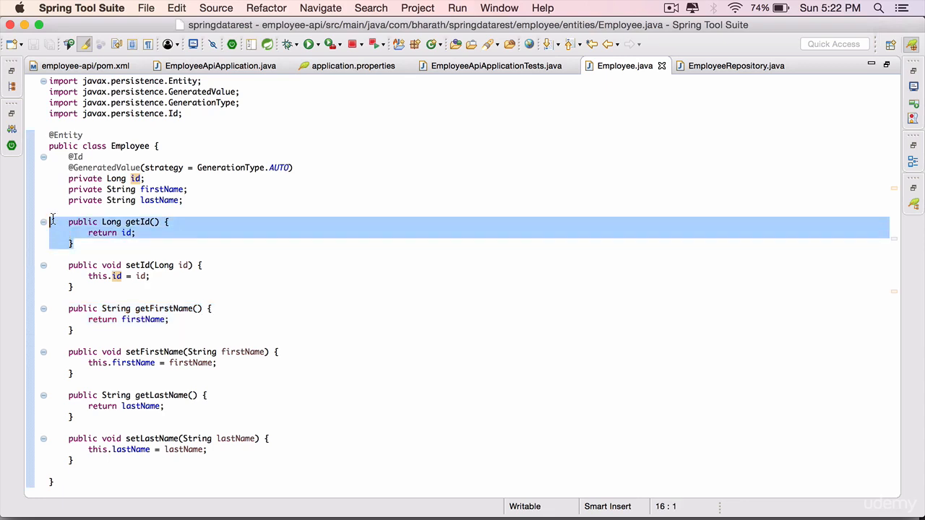
Add a getResourceId() getter returning id after getId() and save Employee.java
left_click(103, 244)
key("Return")
key("Return")
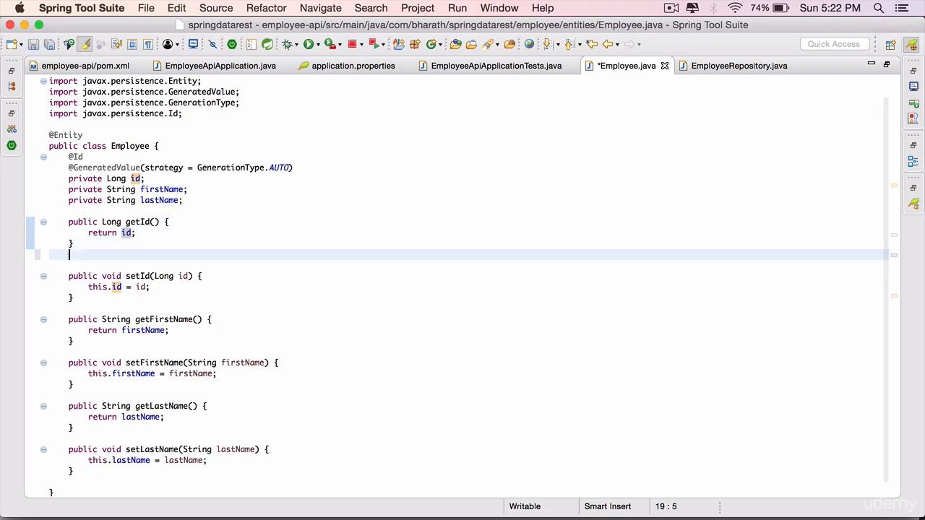
type("public")
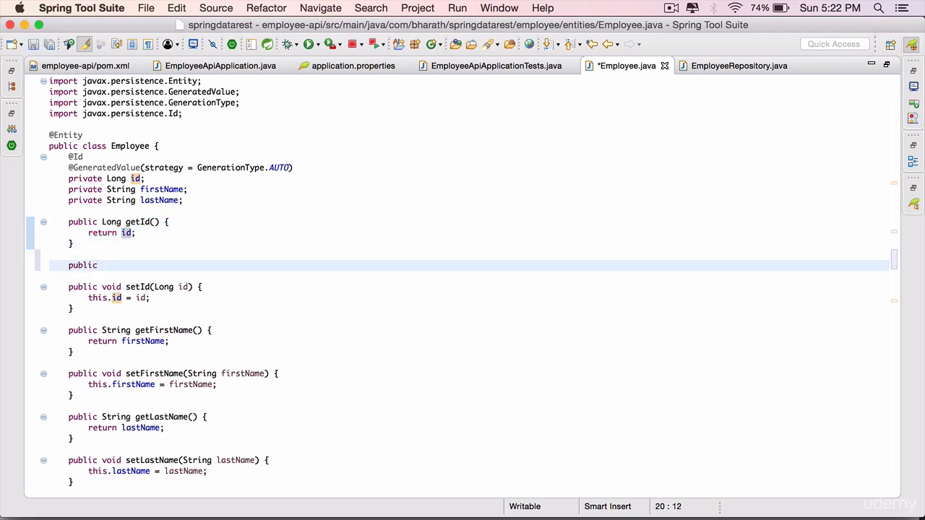
type(" Long getRe")
type("sourceId()")
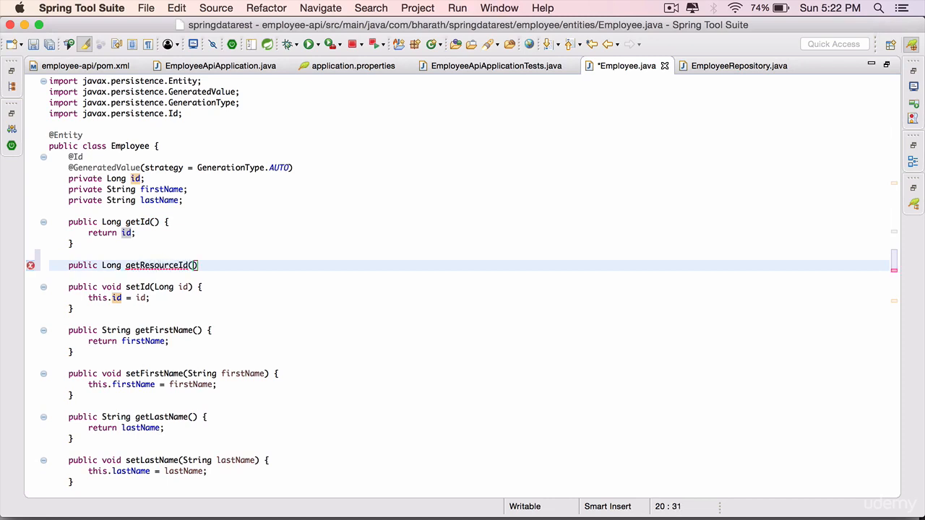
type(" {")
key("Return")
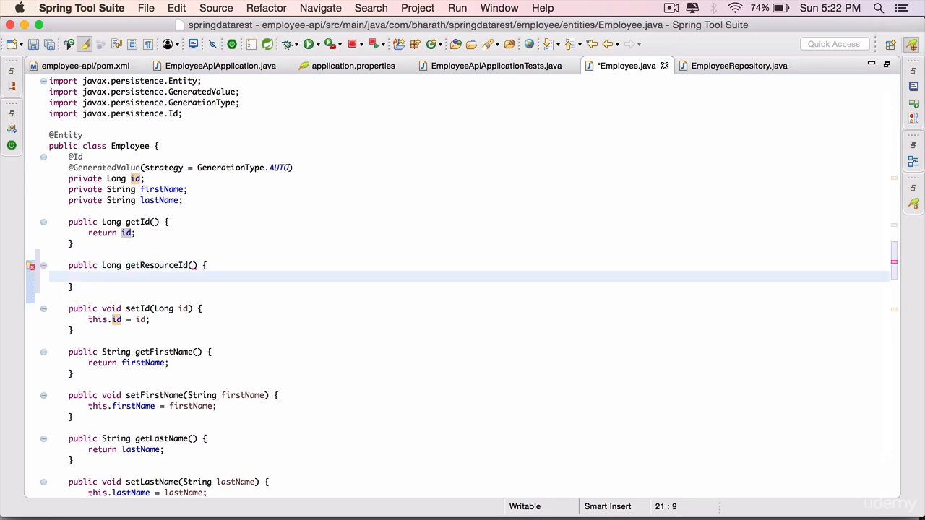
type("return id;")
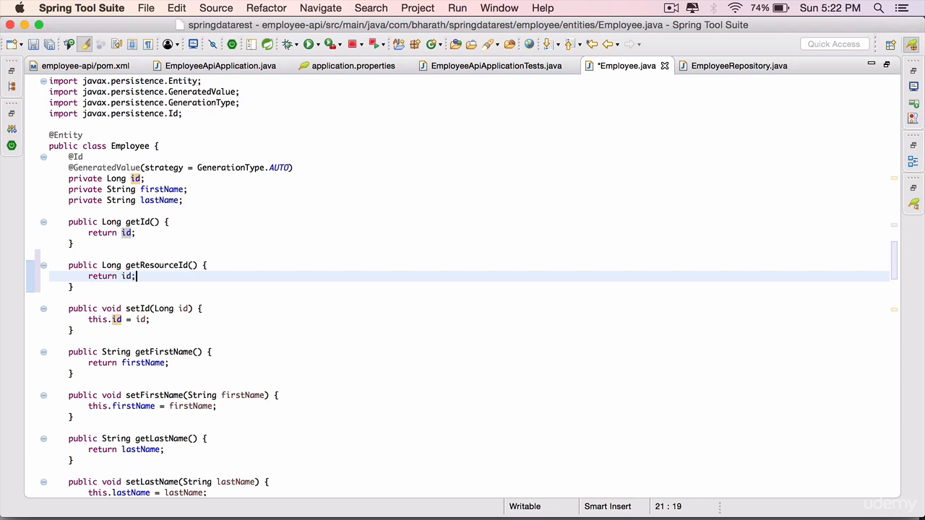
key("super+s")
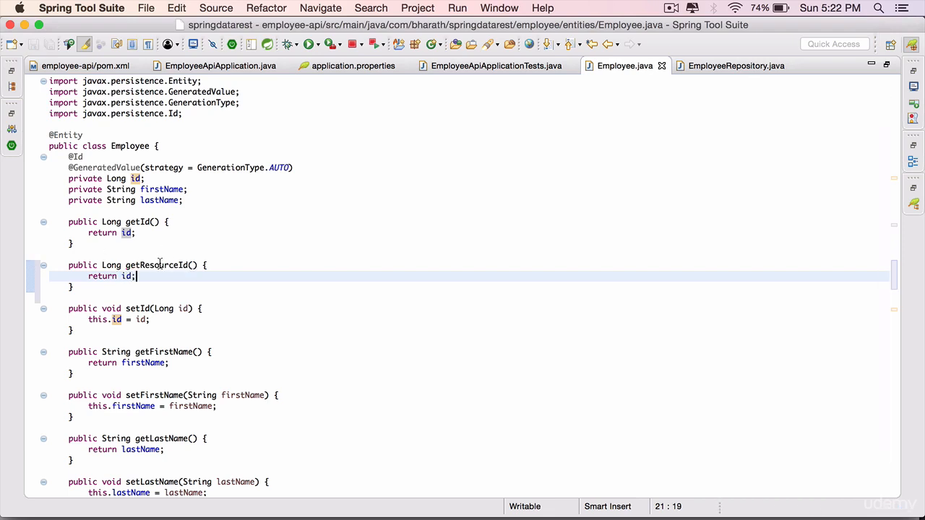
Review the new getter and restore the surrounding panels around the editor
left_click_drag(136, 276, 125, 265)
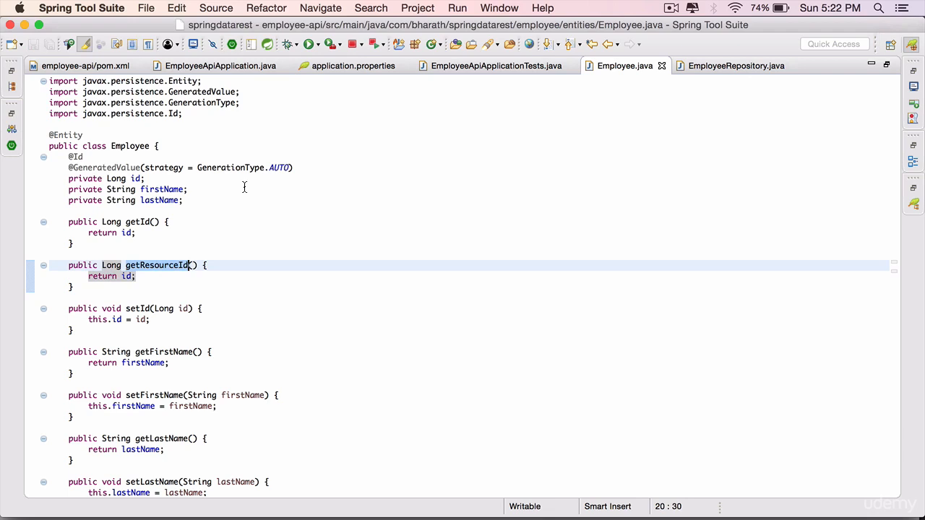
key("Right")
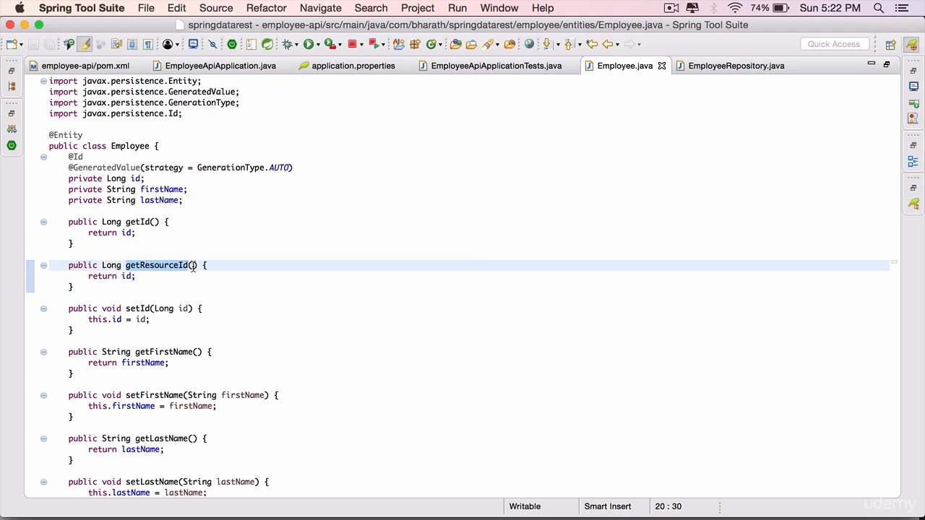
double_click(126, 277)
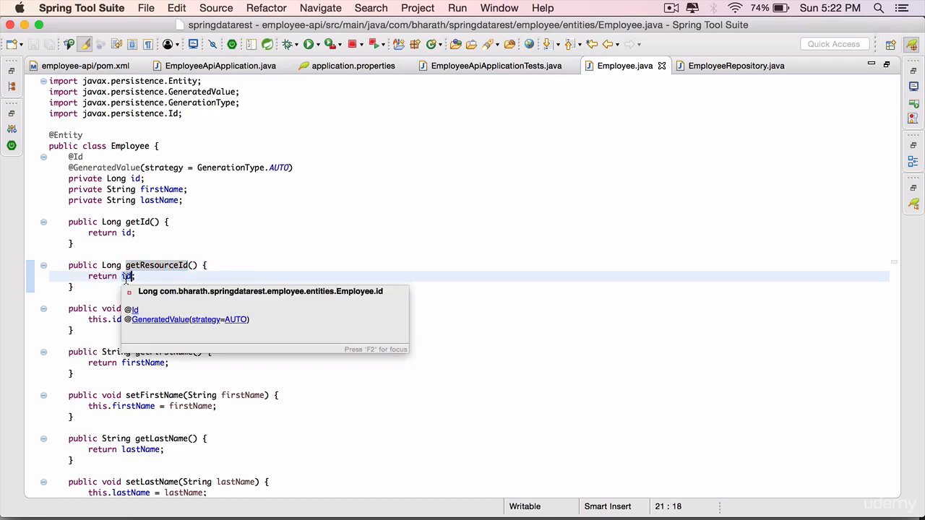
double_click(622, 66)
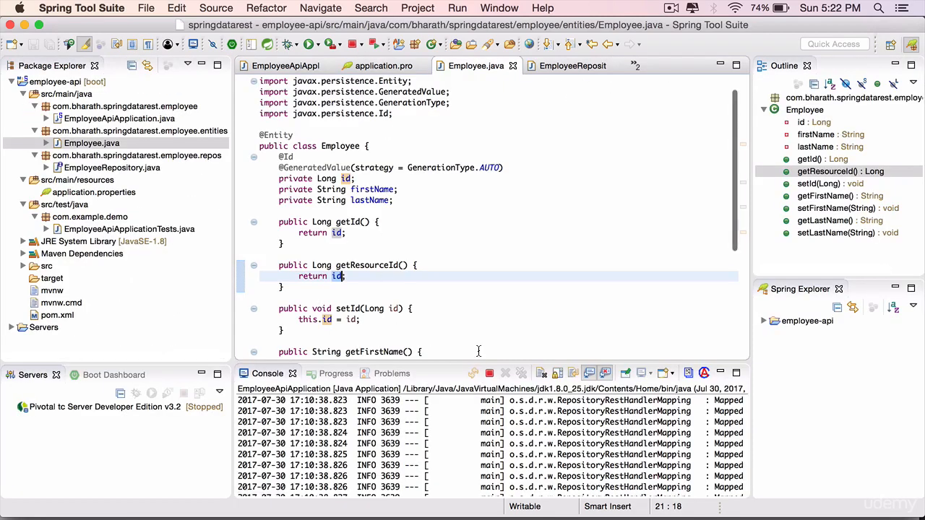
Stop and relaunch the EmployeeApiApplication with the new getter
left_click(491, 375)
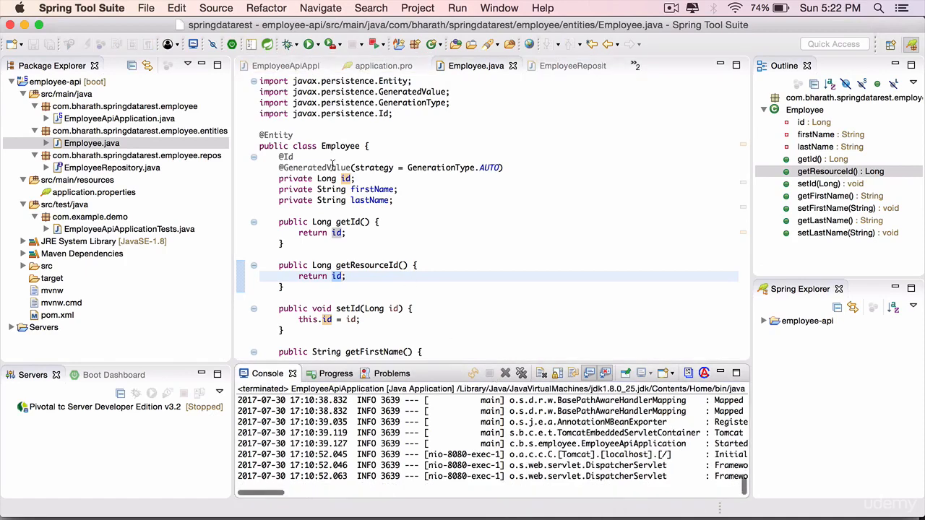
left_click(309, 45)
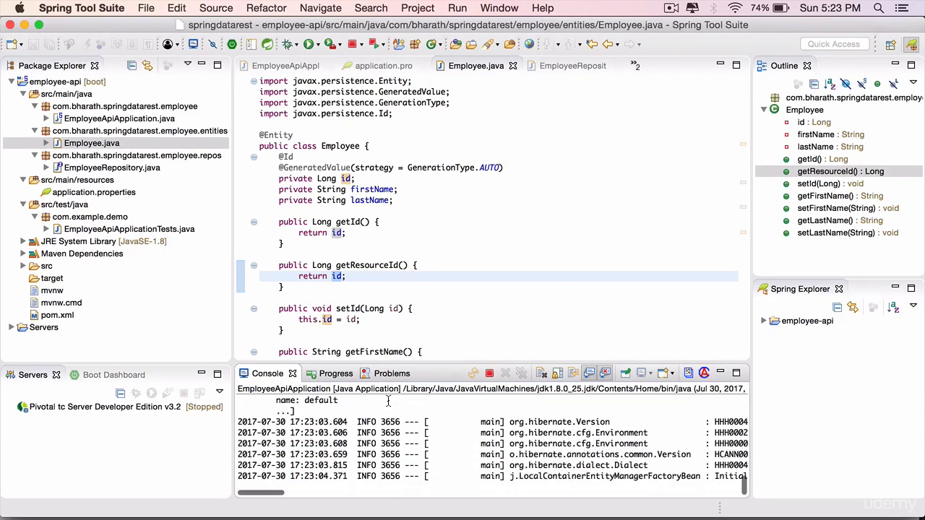
mouse_move(315, 514)
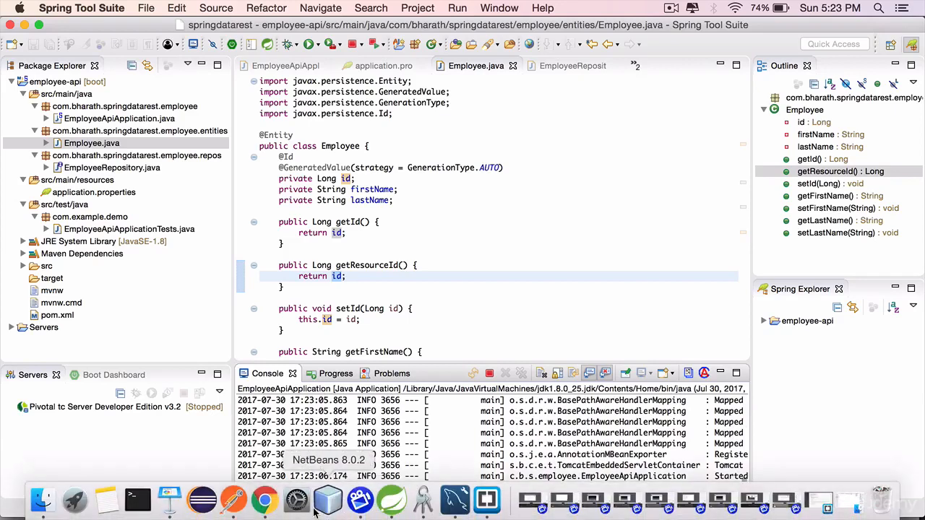
In Postman, change the POST body firstName from Sarath to bob and send it
left_click(233, 498)
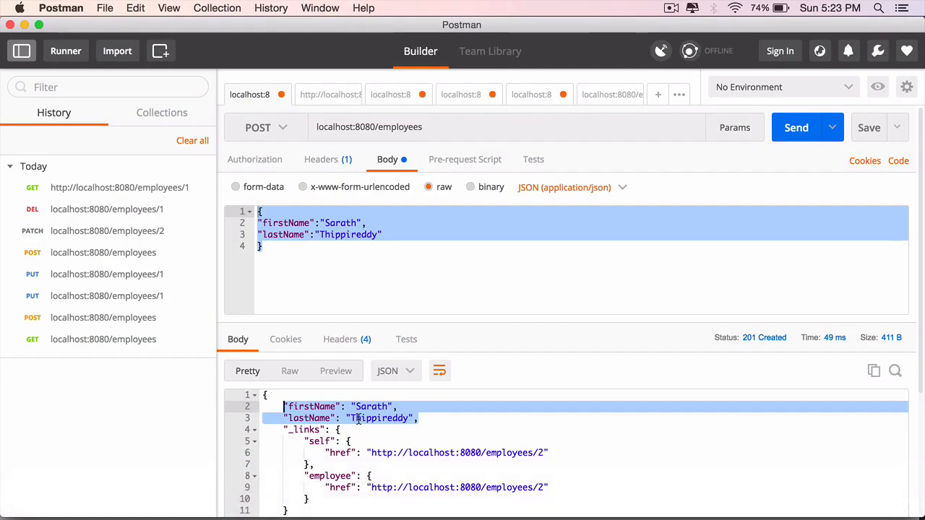
left_click(382, 427)
left_click(365, 246)
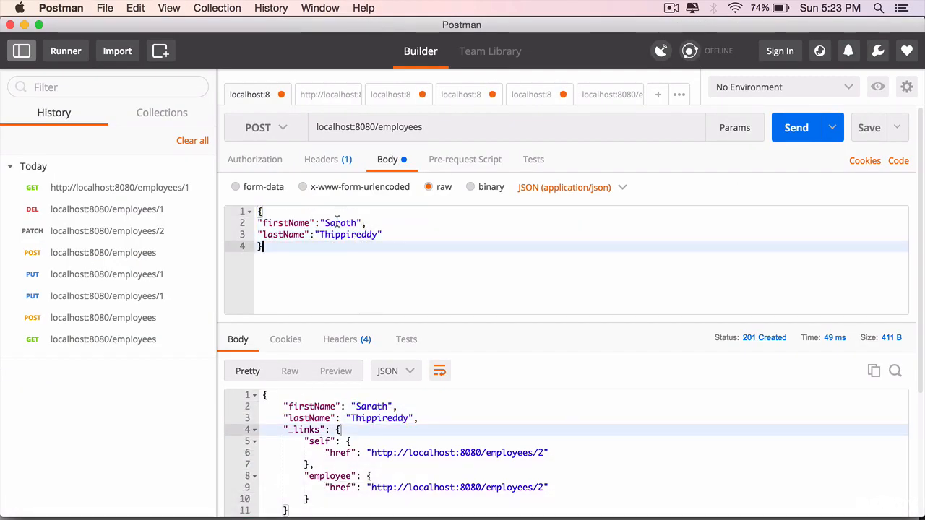
double_click(336, 222)
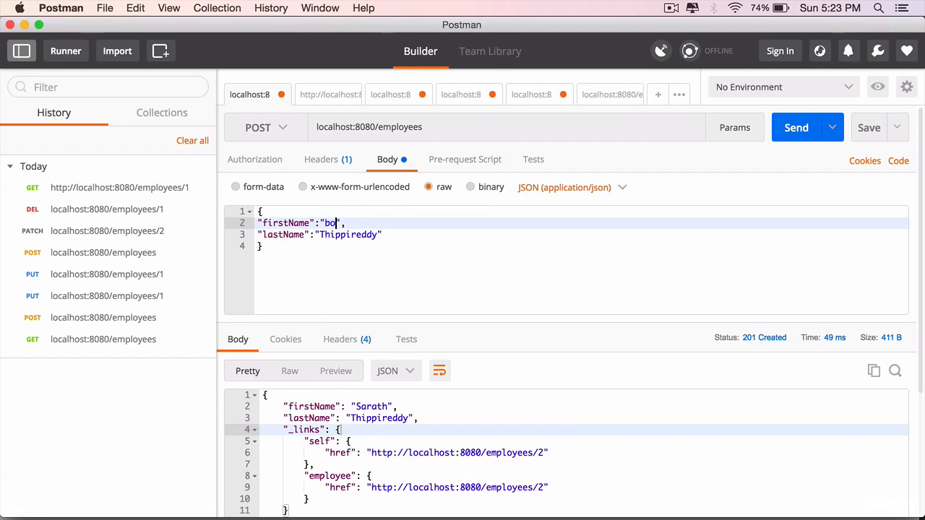
type("bob")
left_click(795, 130)
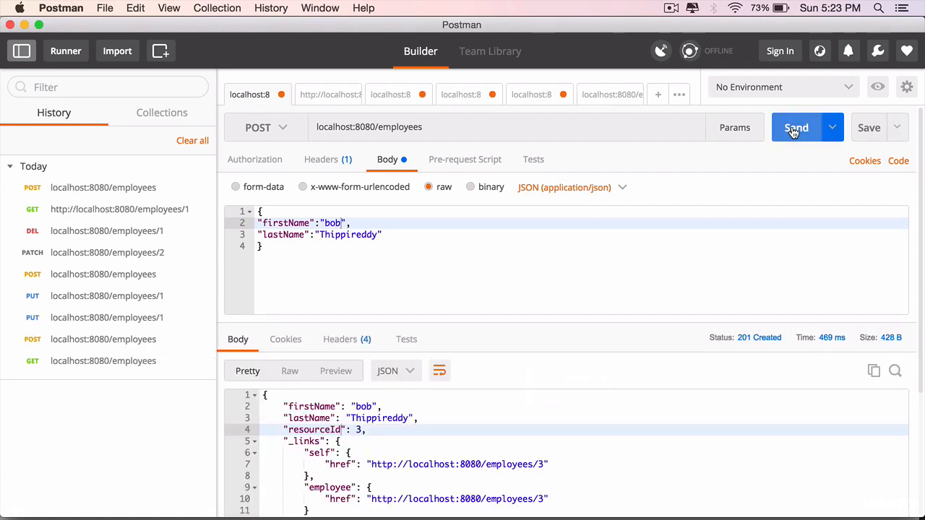
Review the 201 Created response's firstName, lastName and resourceId 3 lines
left_click_drag(284, 406, 385, 406)
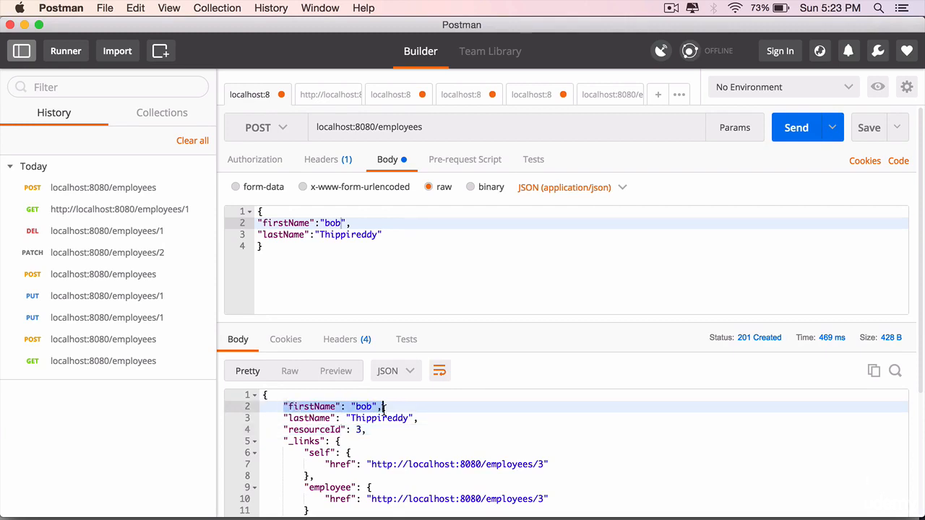
left_click(279, 417)
left_click_drag(279, 417, 431, 420)
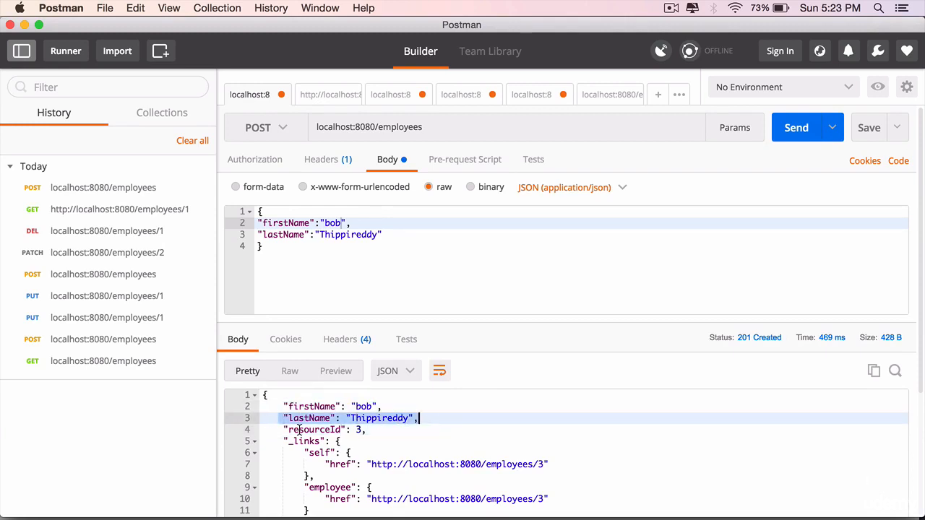
left_click_drag(283, 430, 376, 430)
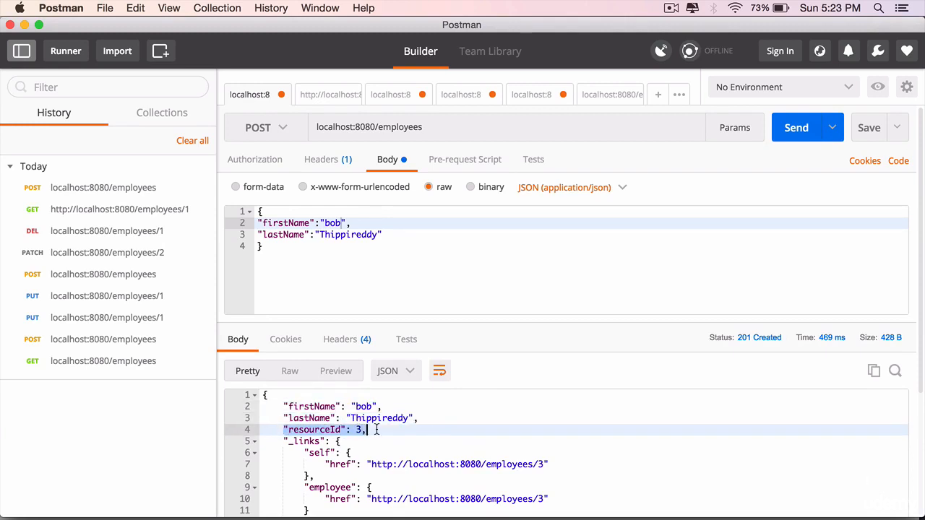
GET localhost:8080/employees/3 via the self link and confirm resourceId 3 in the 200 OK response
left_click(471, 467)
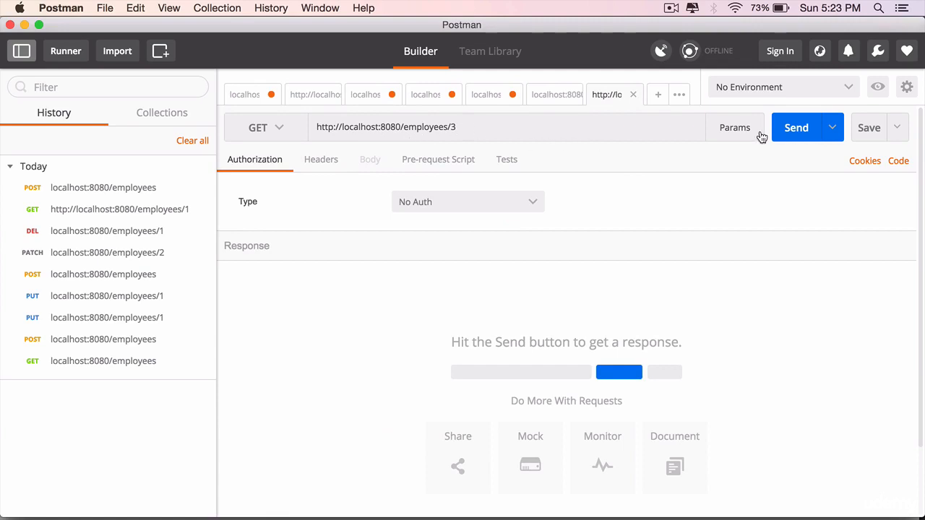
left_click(801, 129)
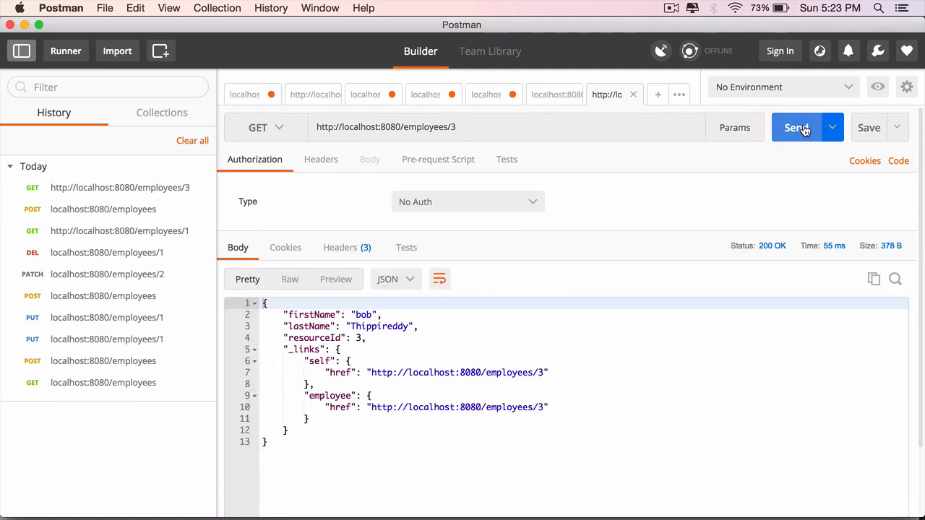
left_click_drag(367, 337, 273, 337)
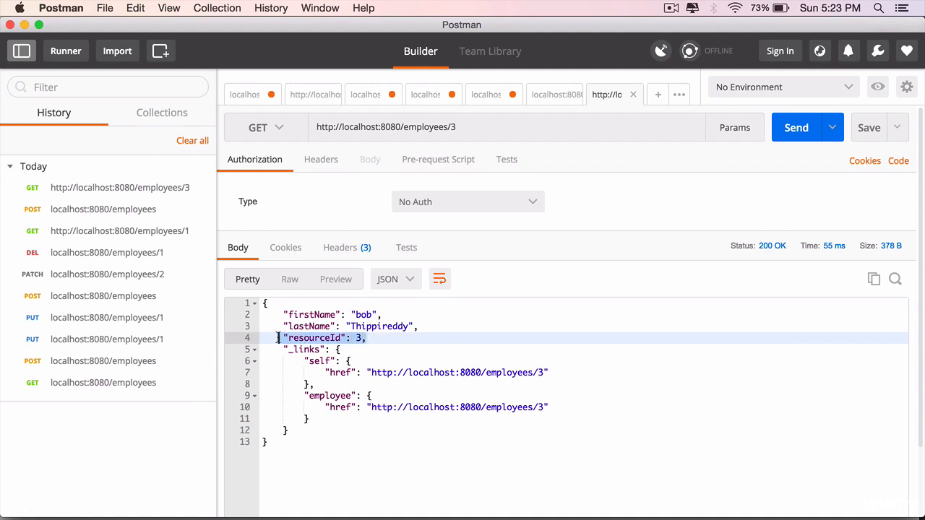